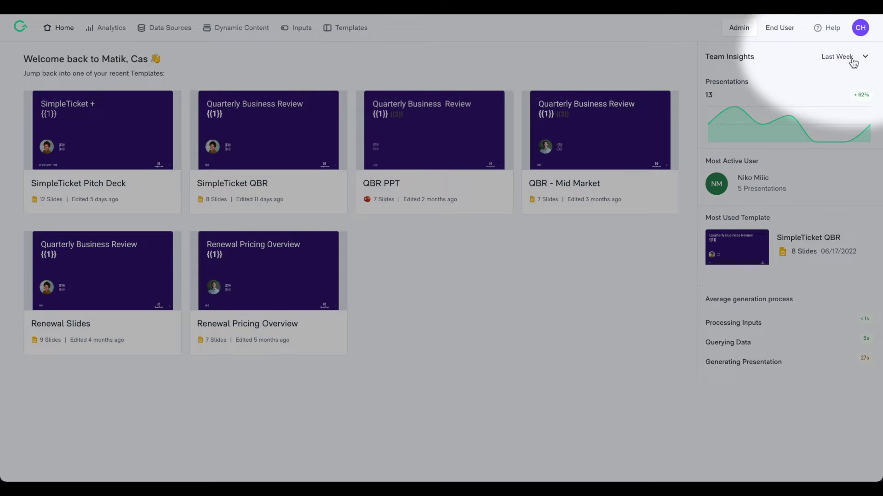
Open the enterprise settings and change the enterprise name to SimpleTicket_Example
left_click(859, 31)
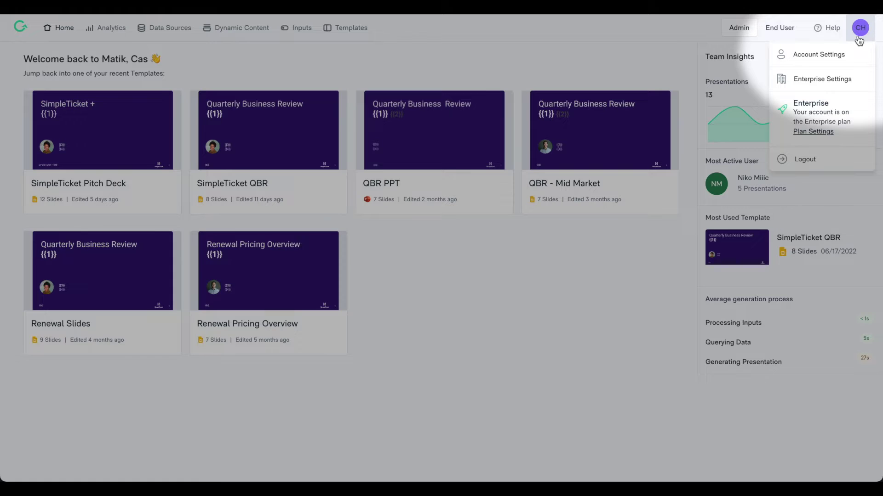
left_click(827, 80)
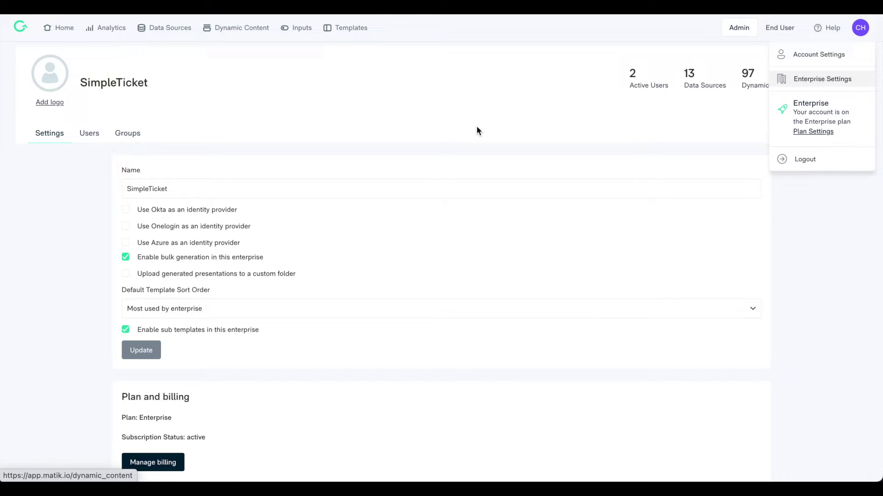
left_click(166, 189)
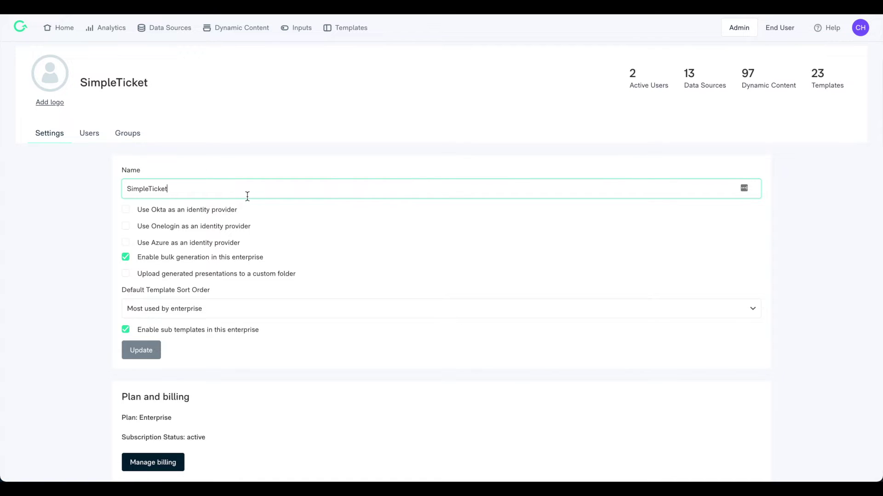
type("_Example")
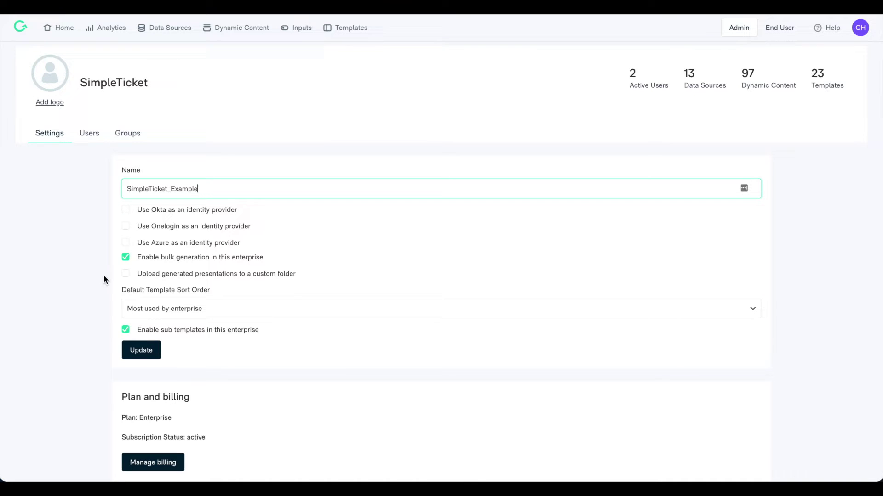
Toggle bulk generation and sub templates for the enterprise off and back on
left_click(125, 258)
left_click(125, 259)
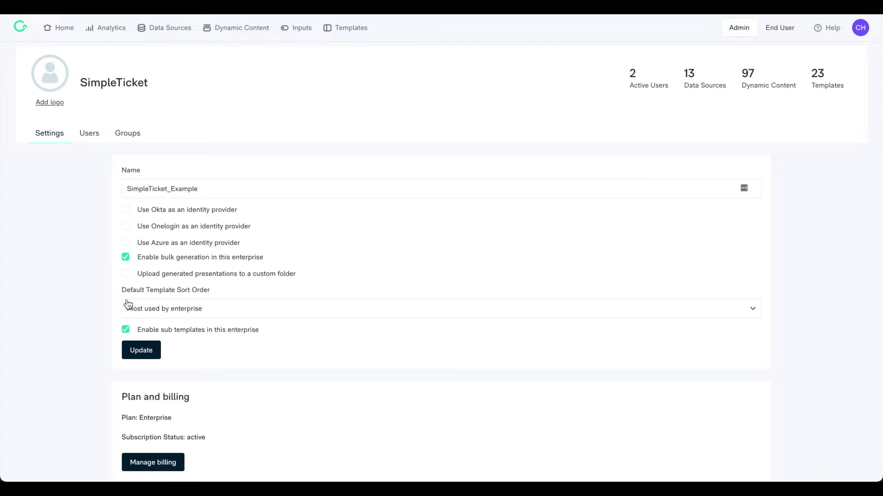
left_click(126, 331)
left_click(126, 331)
Enable uploading generated presentations to a custom folder and set the default template sort order to Most used by me
left_click(126, 274)
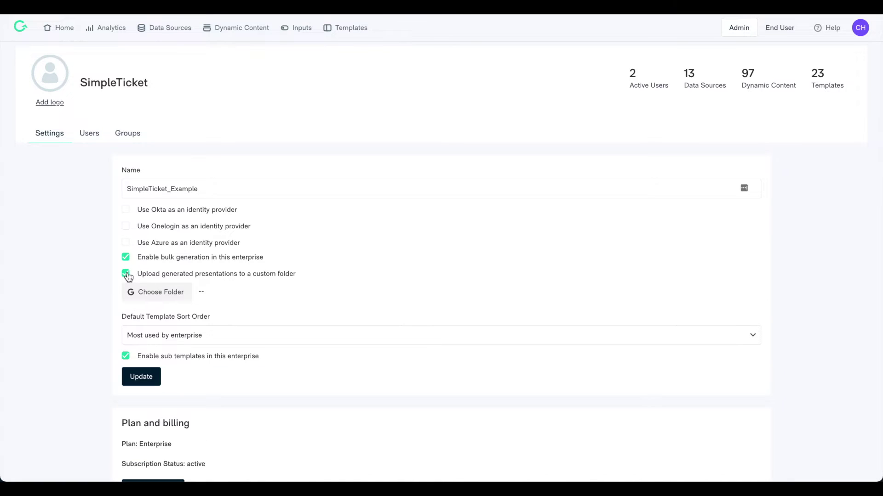
left_click(347, 335)
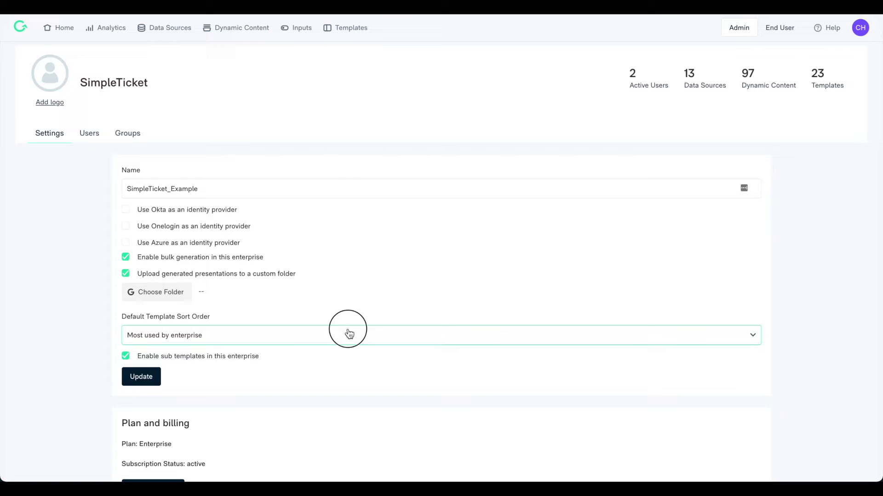
left_click(287, 379)
Try Okta and Onelogin in turn as the enterprise's identity provider, switching each off again
left_click(126, 212)
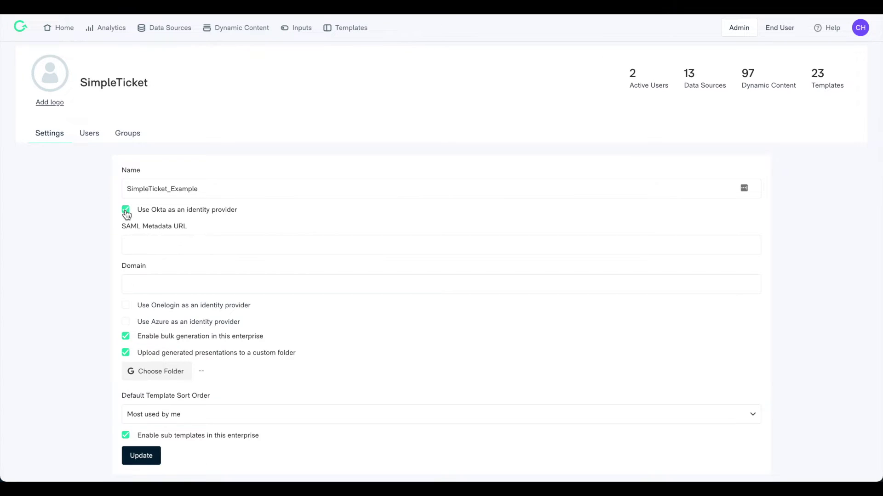
left_click(126, 212)
left_click(126, 227)
left_click(126, 226)
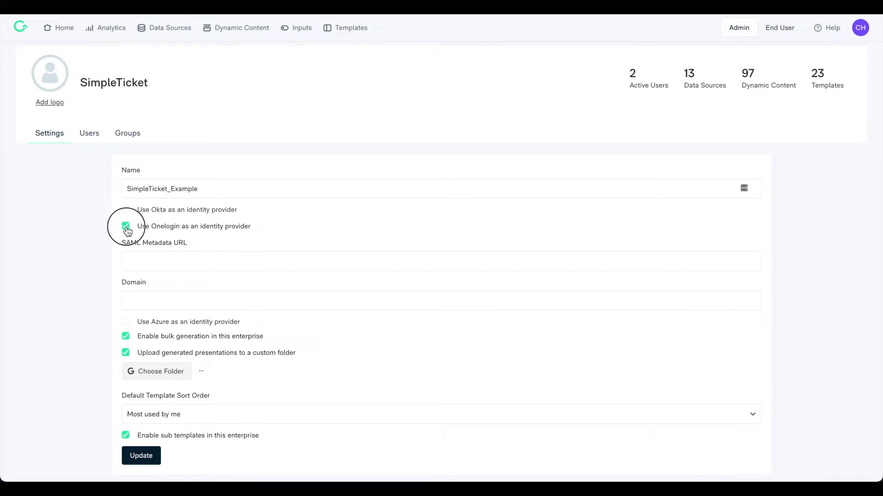
Enable Azure as the identity provider and go through its SAML Metadata URL and Domain fields without filling them
left_click(126, 243)
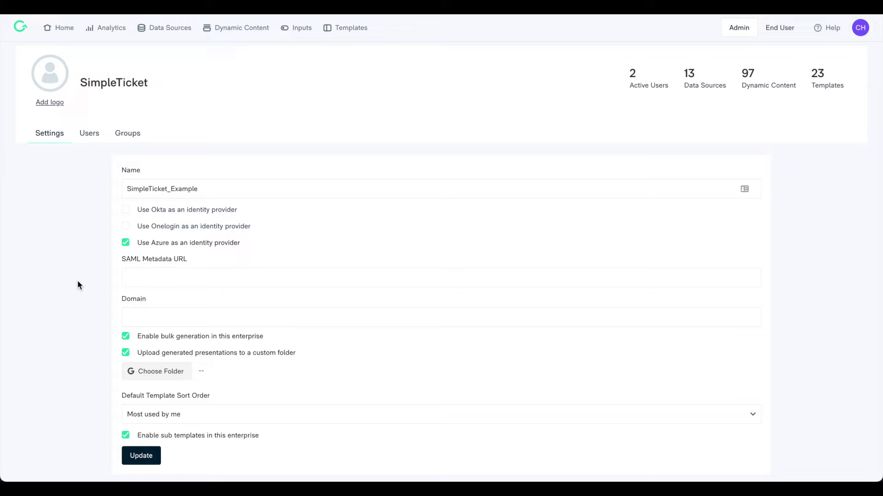
left_click(141, 284)
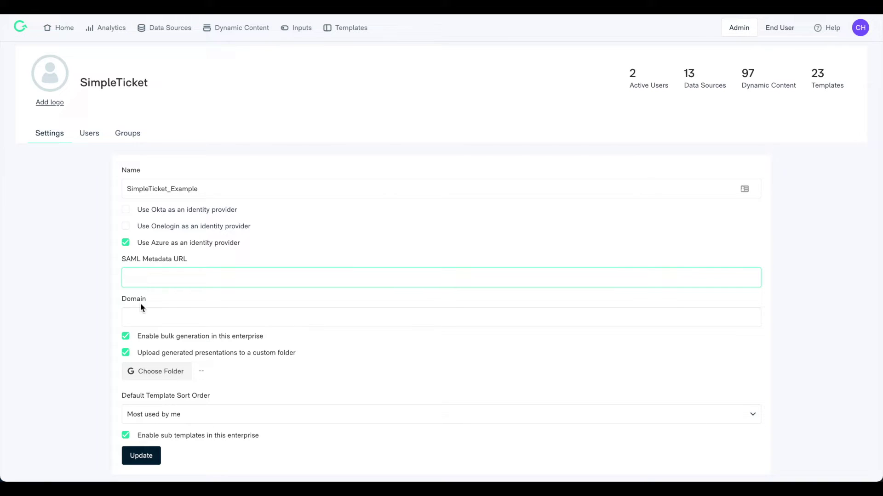
left_click(135, 317)
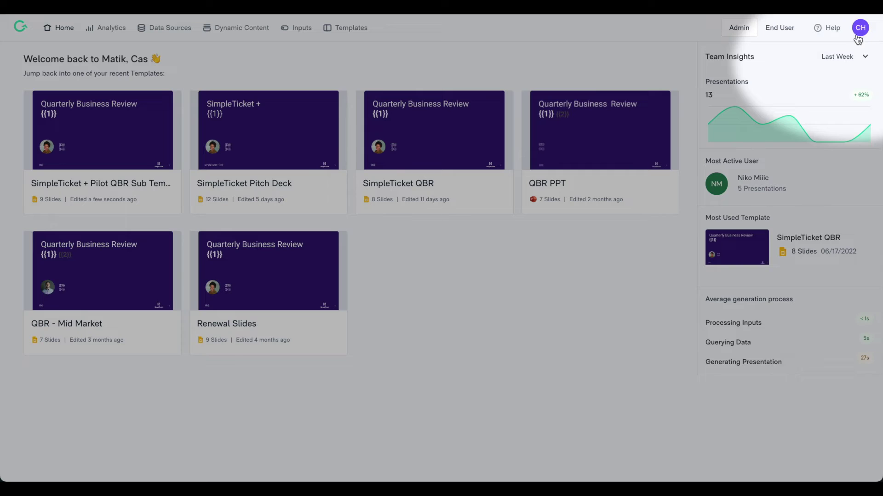
Open the user list in the enterprise settings and look through the users' roles, groups and status
left_click(858, 37)
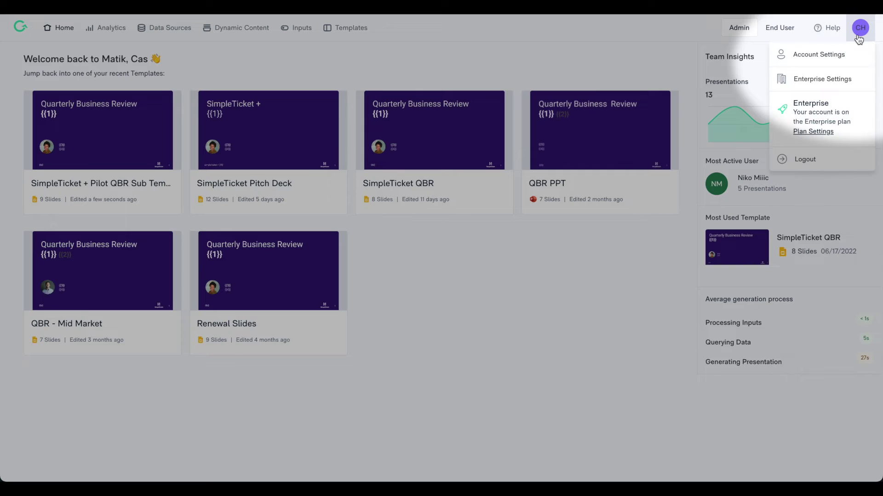
left_click(849, 89)
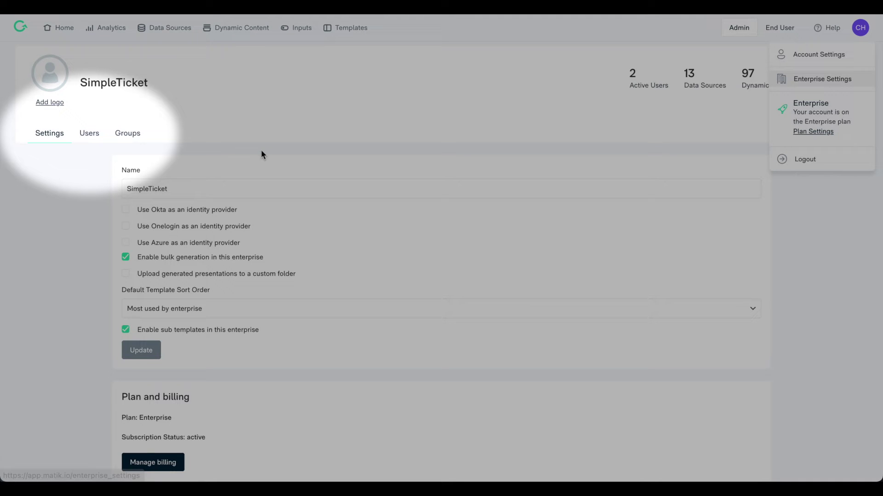
left_click(90, 144)
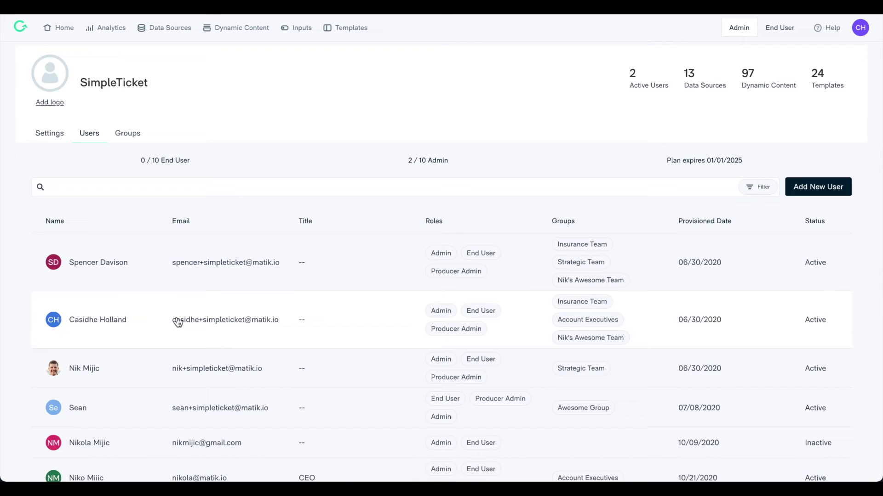
scroll(176, 320, "down", 1)
scroll(176, 320, "up", 1)
scroll(177, 323, "down", 1)
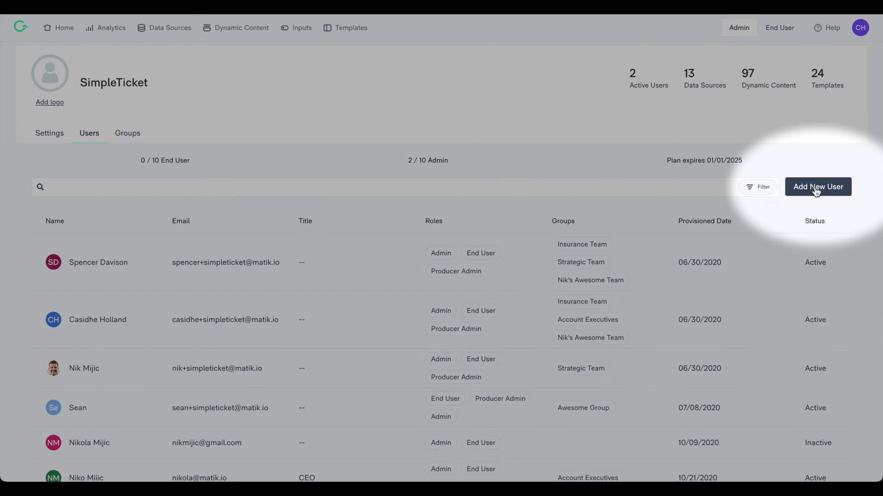
Start adding a new user and enter the user's name and e-mail address
left_click(816, 192)
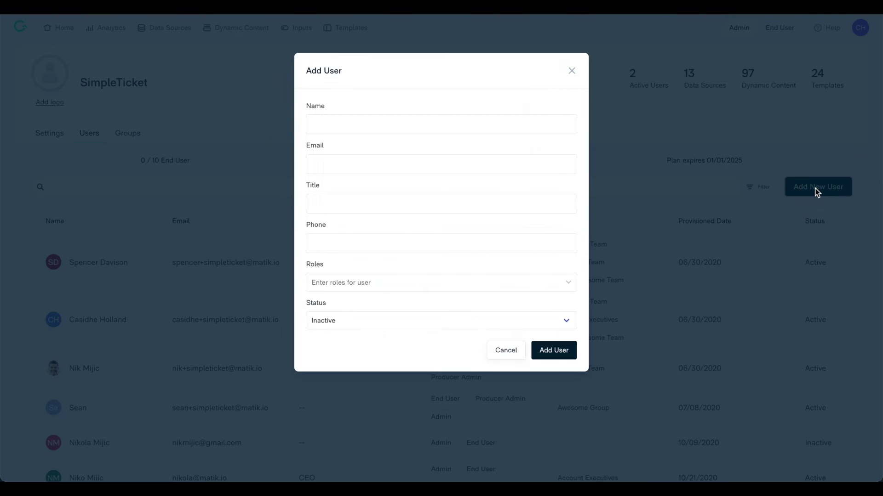
left_click(420, 116)
type("Ex")
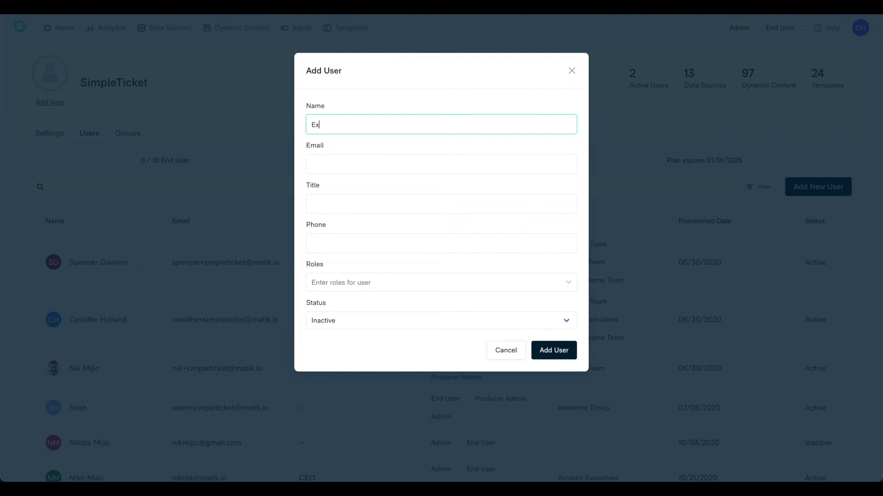
type("ample Name")
left_click(388, 162)
type("ex")
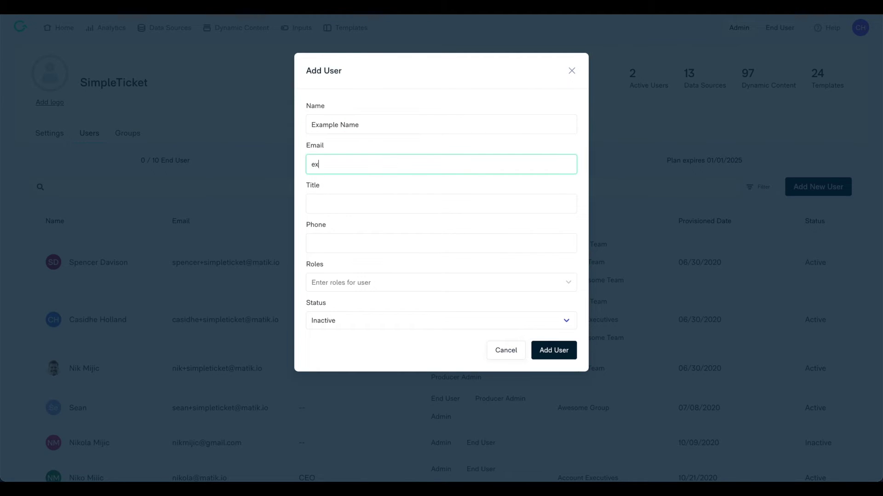
type("ample@example.io")
Try the Admin and Producer Admin roles for the new user, and assign only the End User role
left_click(382, 283)
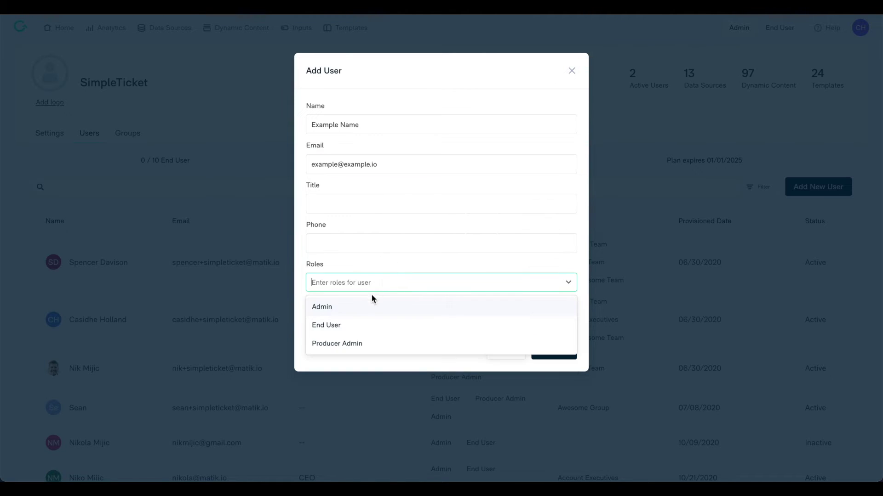
left_click(367, 301)
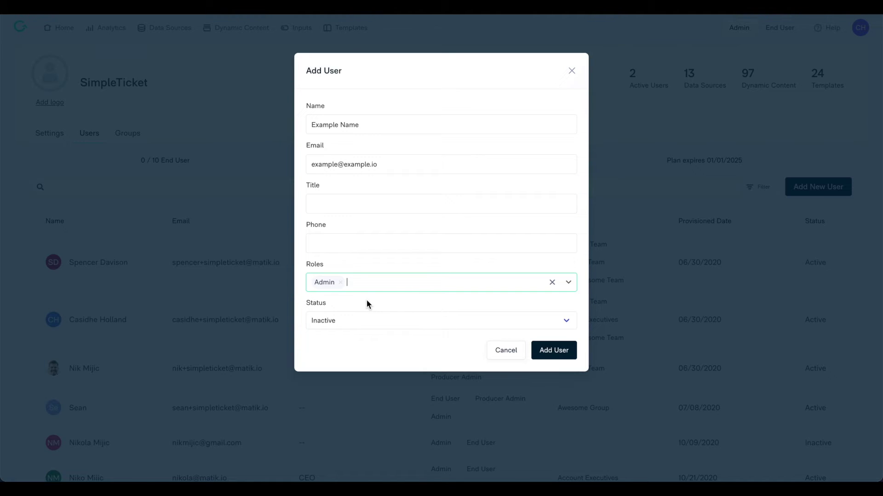
left_click(340, 282)
left_click(351, 287)
left_click(347, 344)
left_click(371, 282)
left_click(372, 284)
left_click(360, 327)
Set the new user's status to Active and close the form without adding the user
left_click(366, 323)
left_click(366, 333)
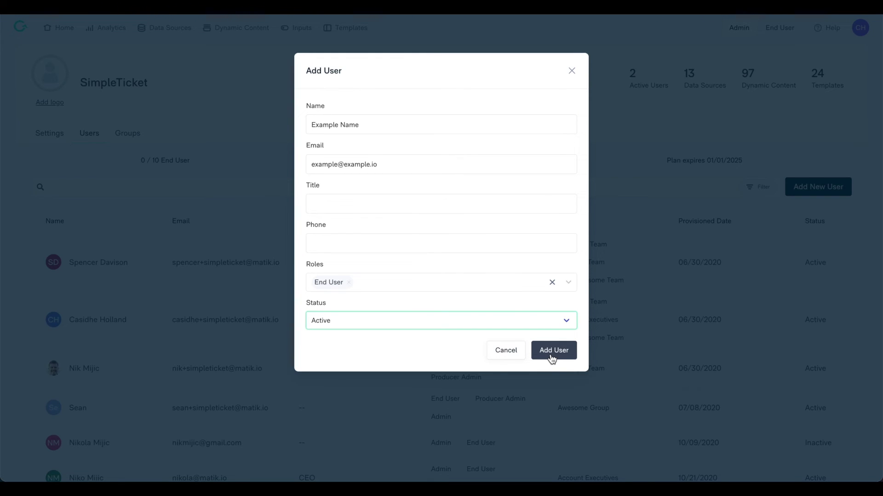
left_click(572, 71)
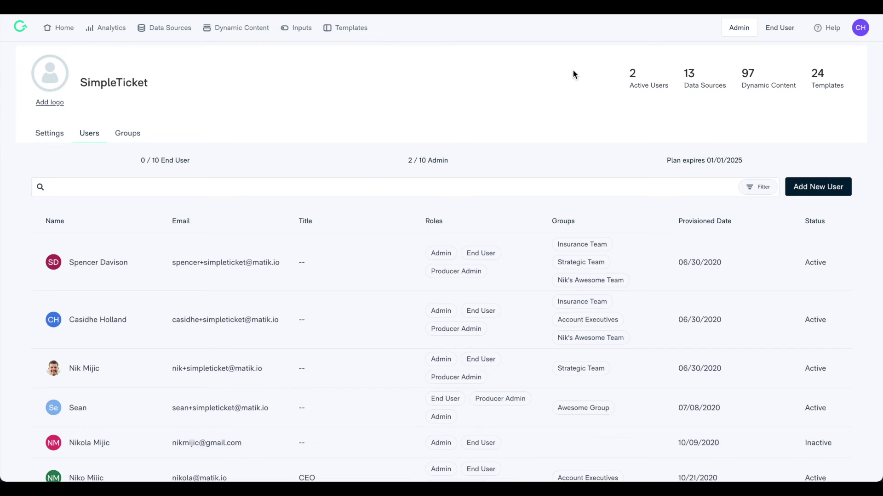
Edit the second listed user by removing the Producer Admin role and setting the status to Inactive, and close without saving
left_click(238, 340)
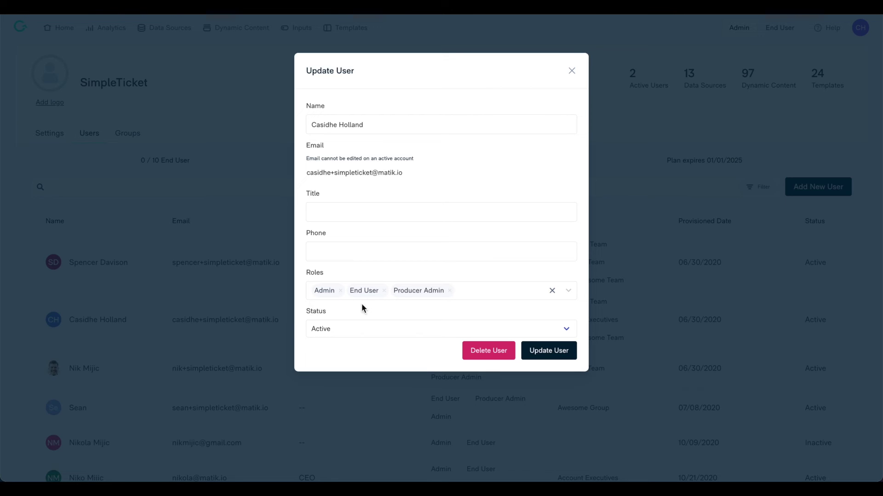
left_click(450, 291)
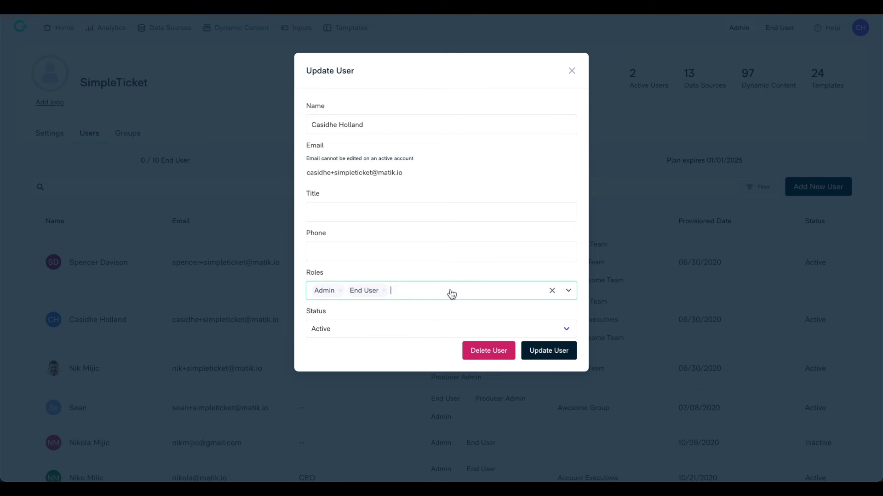
left_click(402, 329)
left_click(394, 317)
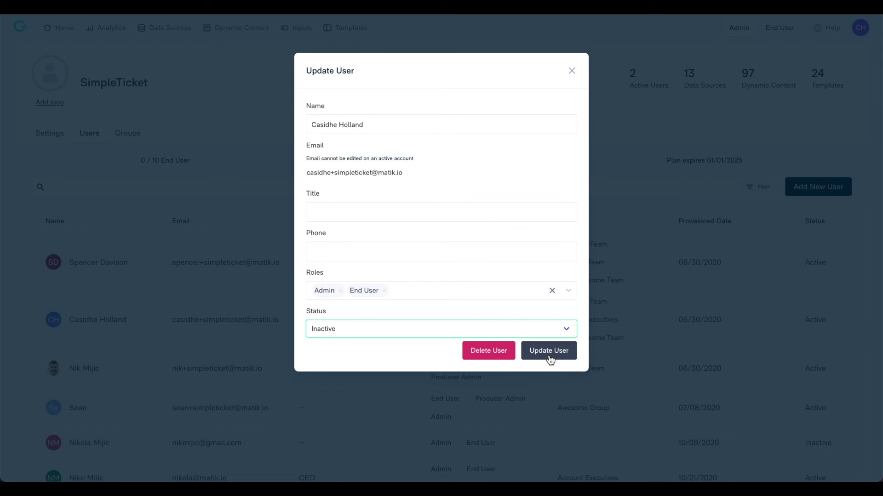
left_click(571, 71)
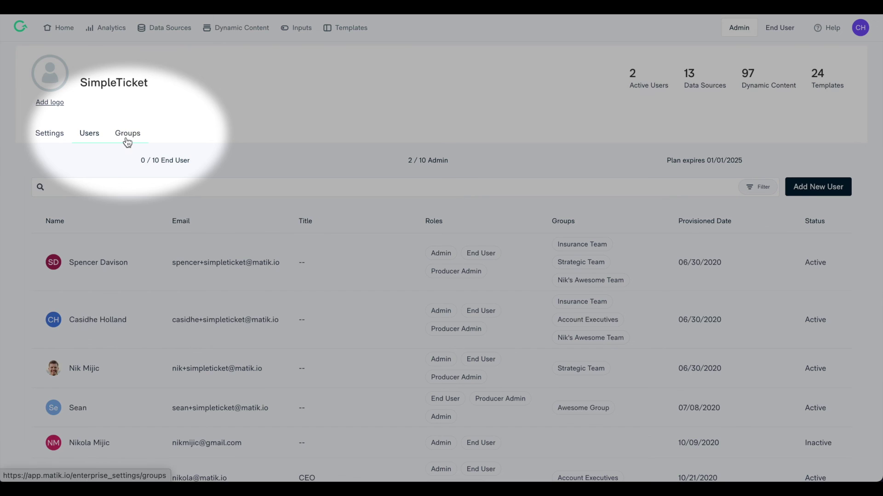
Start a new group in the enterprise's groups, named Example Name with the description Example Description
left_click(127, 141)
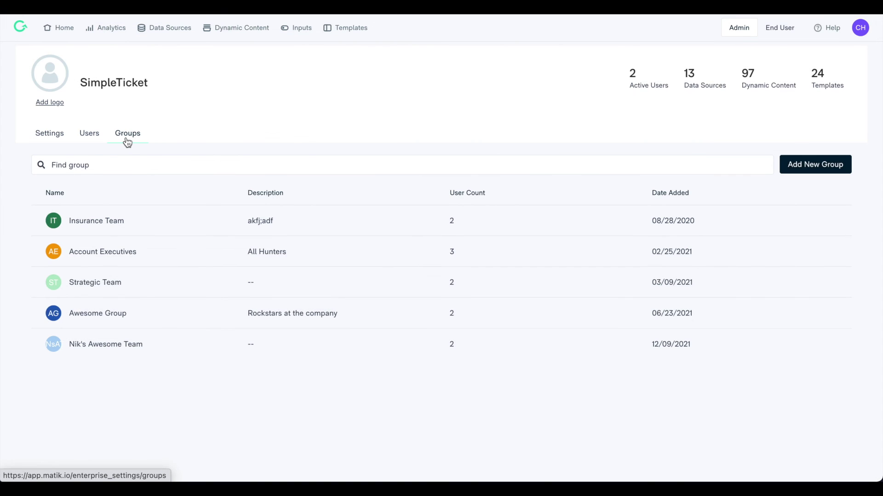
left_click(810, 175)
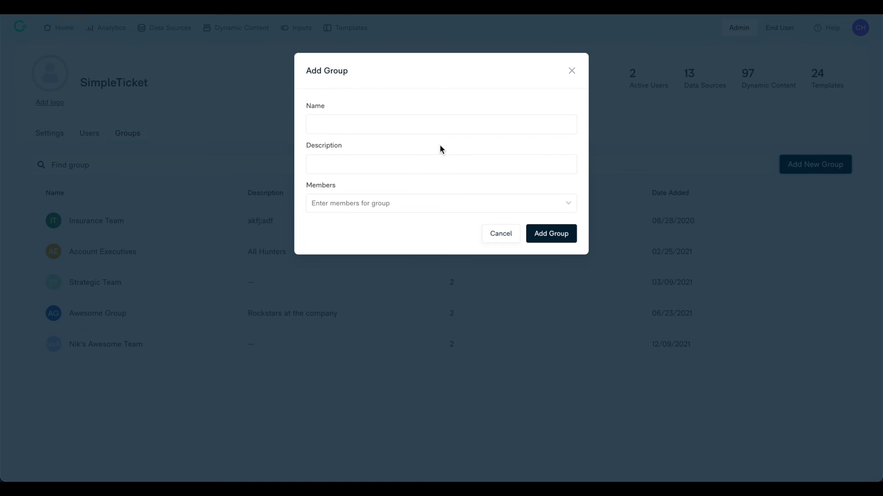
left_click(410, 130)
type("Example Name")
left_click(405, 158)
type("Exampl")
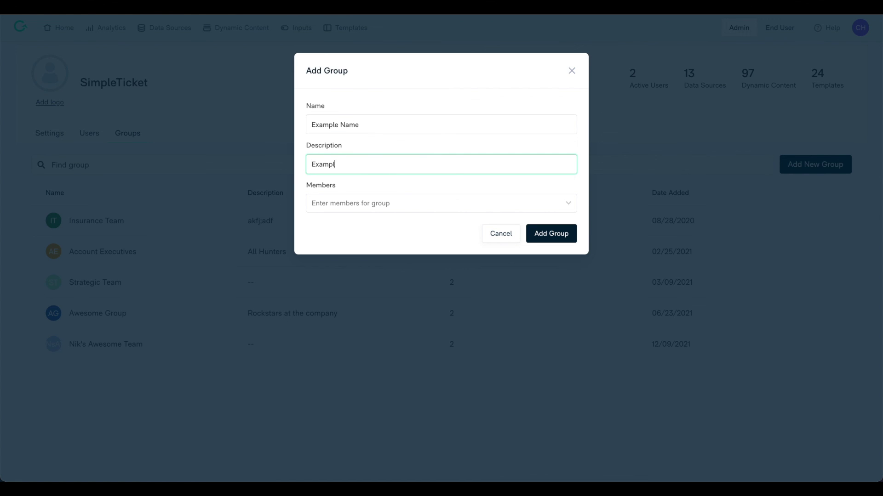
type("e Description")
Pick the second and fourth listed users as members of the new group and close the form without adding the group
left_click(375, 210)
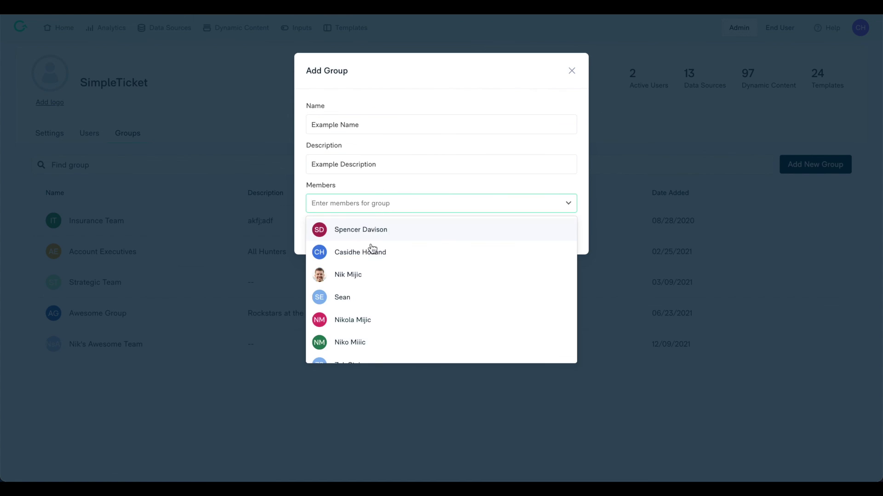
left_click(370, 249)
left_click(378, 275)
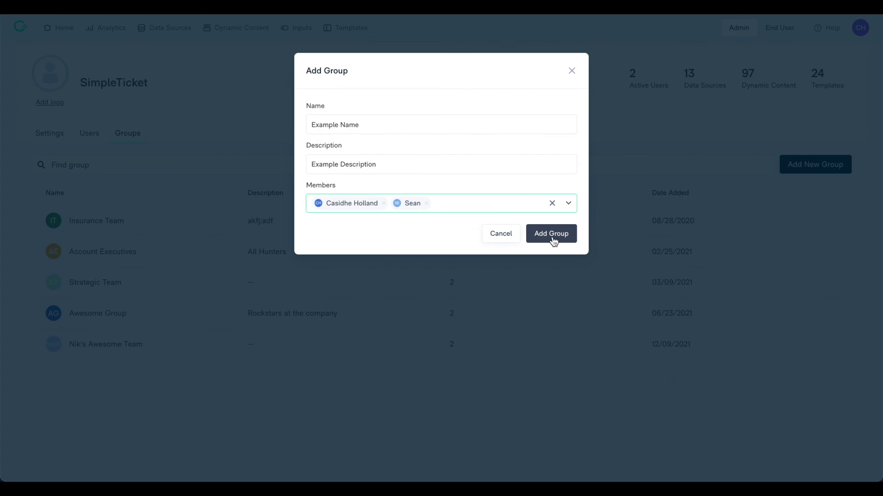
left_click(572, 71)
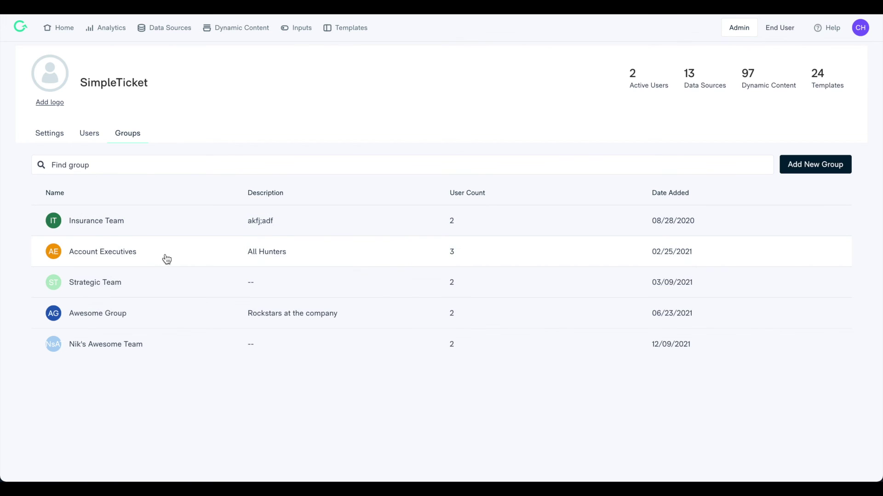